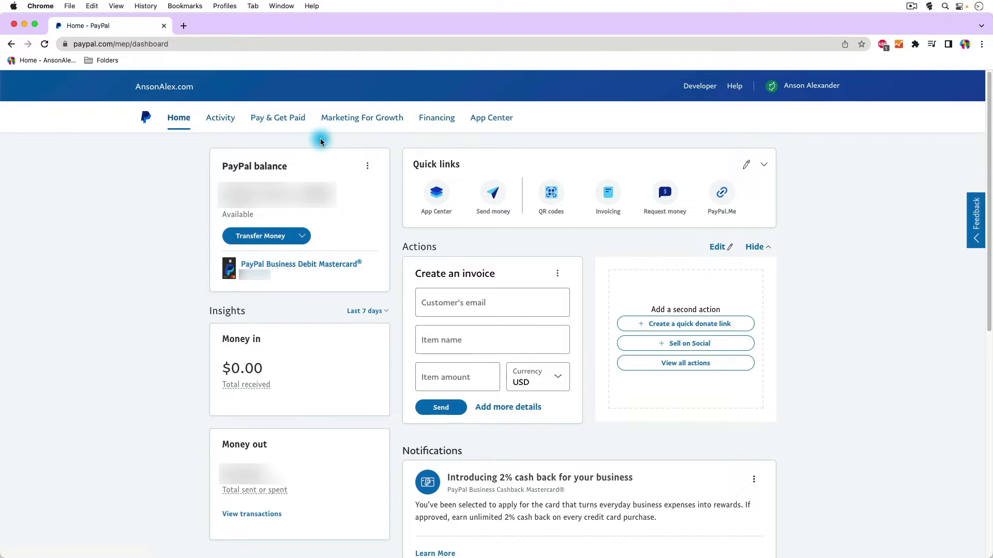
Step: Open and then close the Pay & Get Paid menu, returning to the dashboard home
click(296, 120)
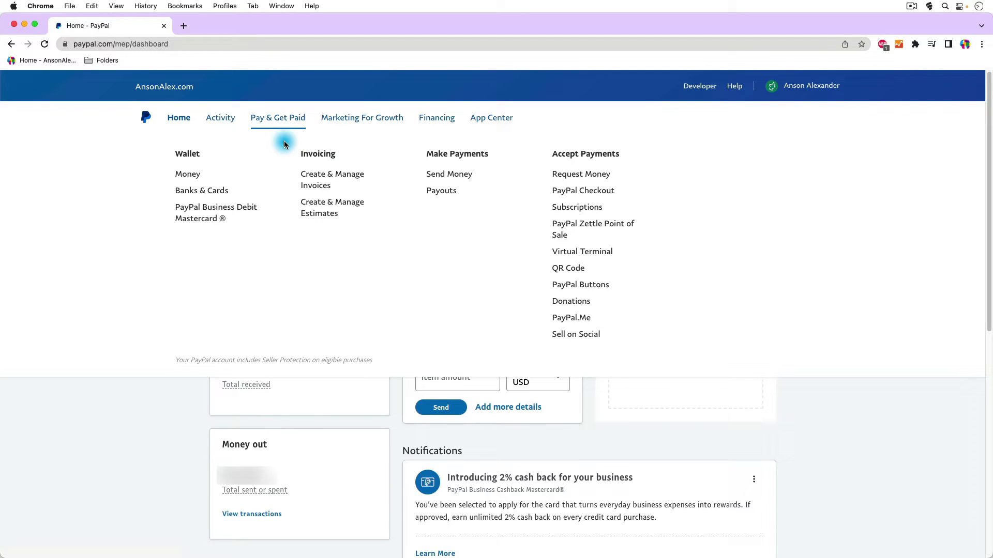
click(187, 354)
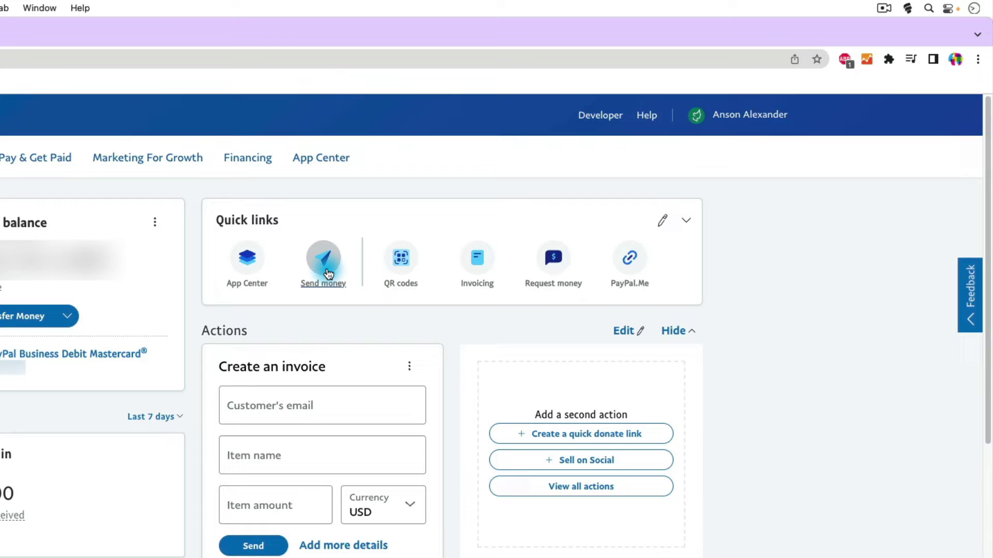
Step: Start a Send money payment and select the suggestion matching the recipient's email
click(323, 268)
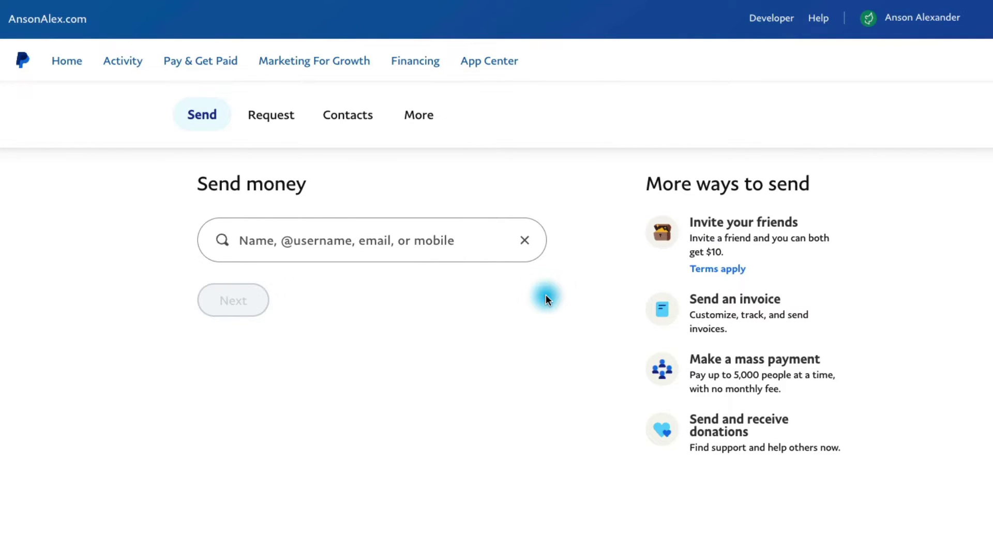
click(471, 243)
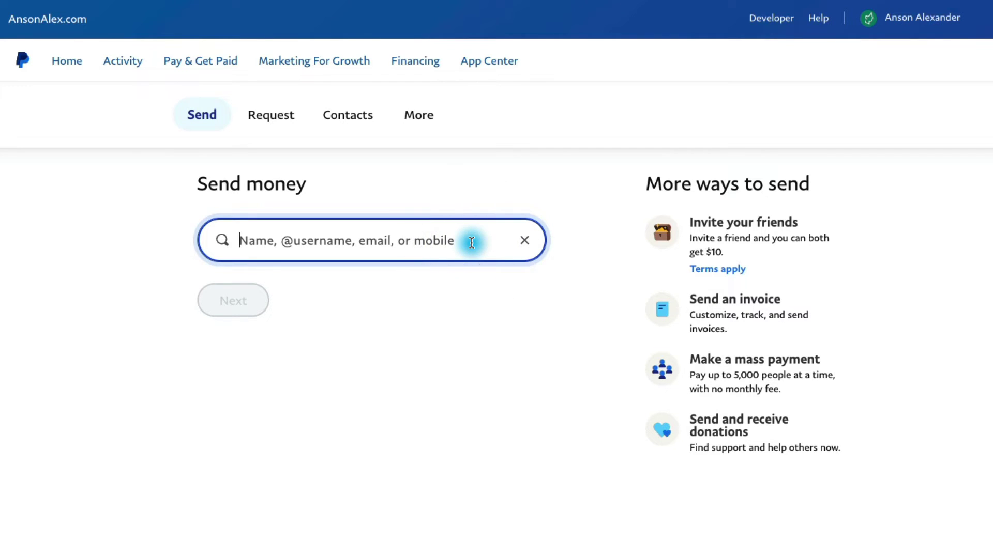
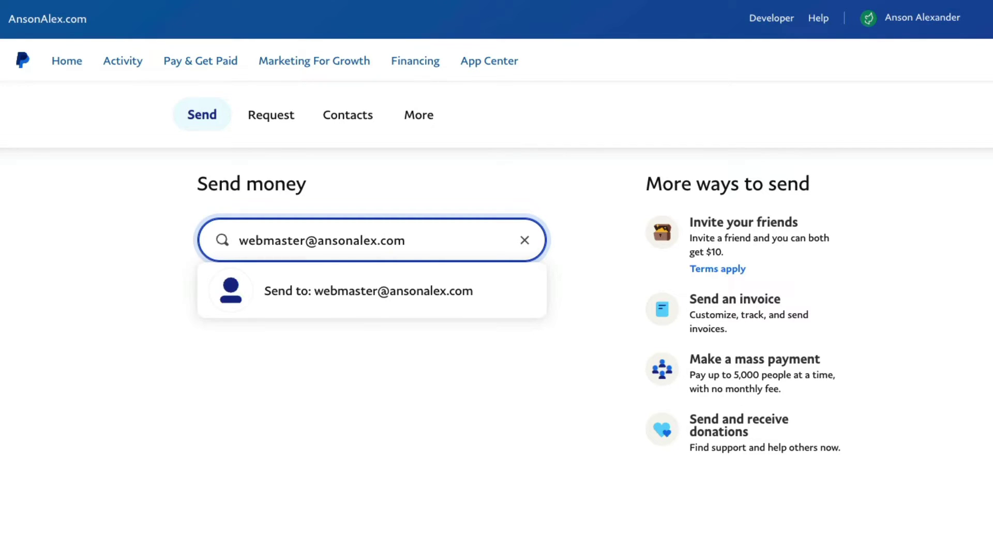
click(466, 291)
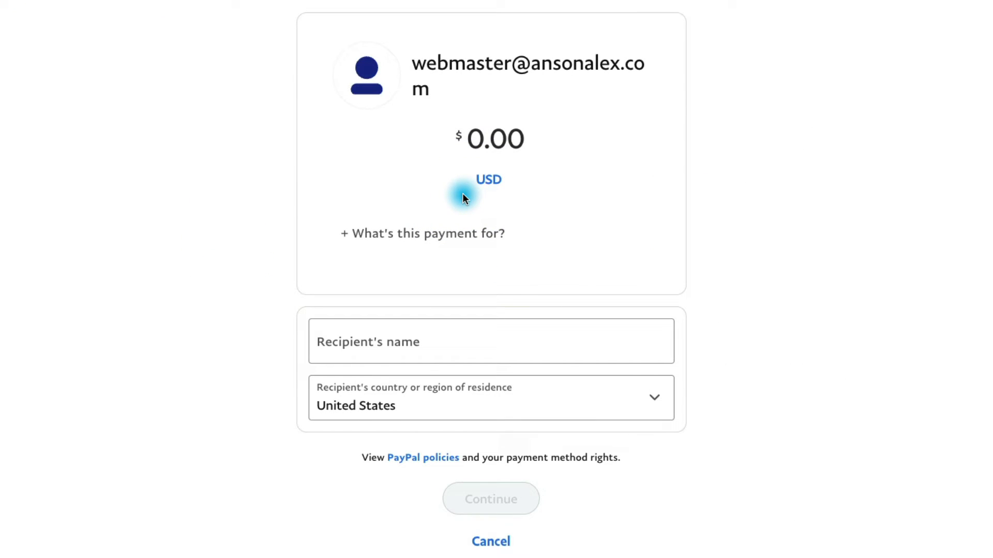
text(5.00)
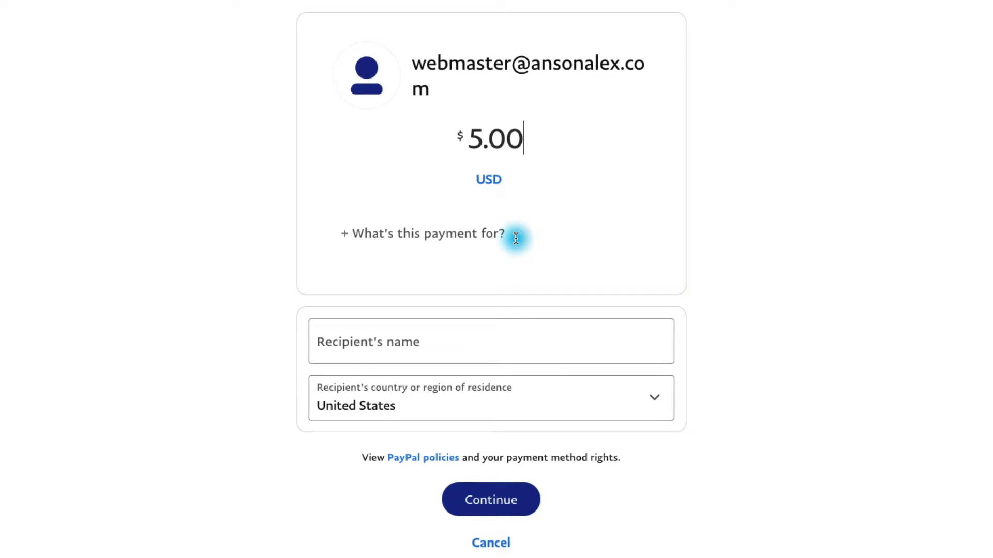
Step: Enter a $5.00 USD amount and the recipient's name, then continue
click(532, 337)
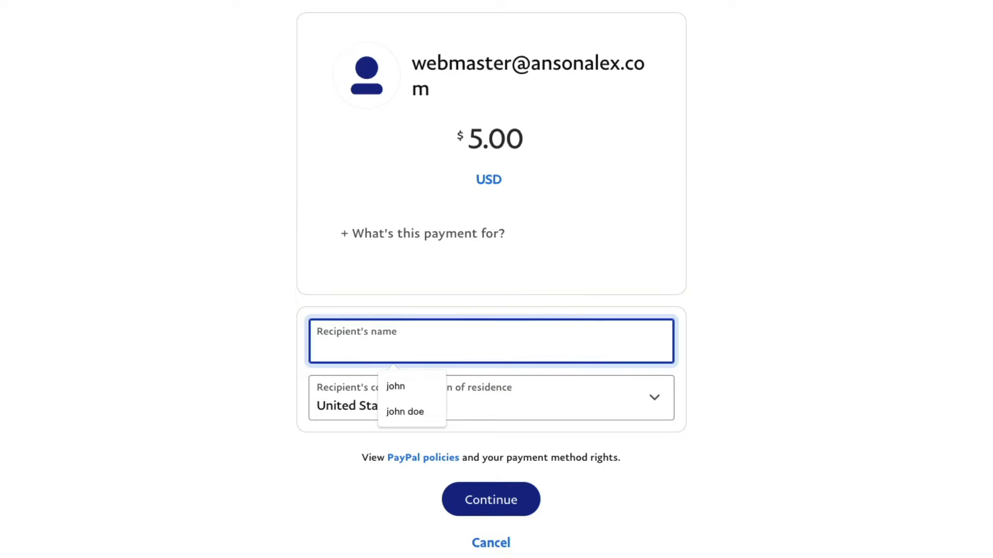
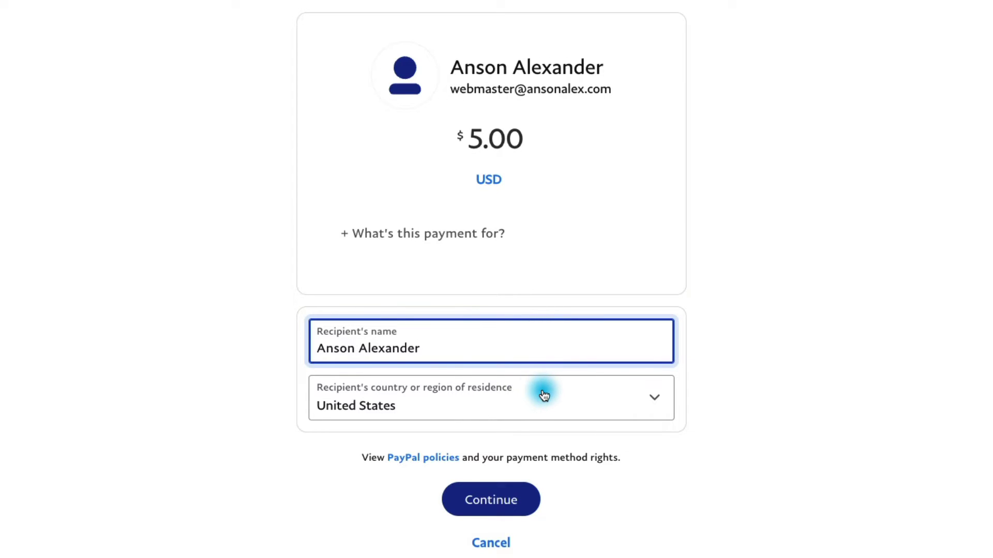
click(507, 500)
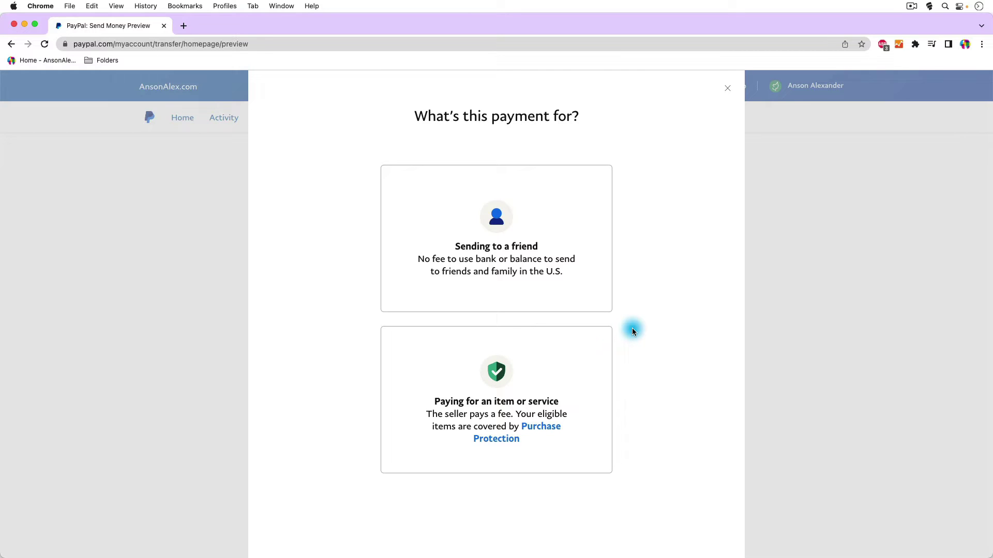
Step: Choose 'Sending to a friend' as the payment purpose
click(562, 246)
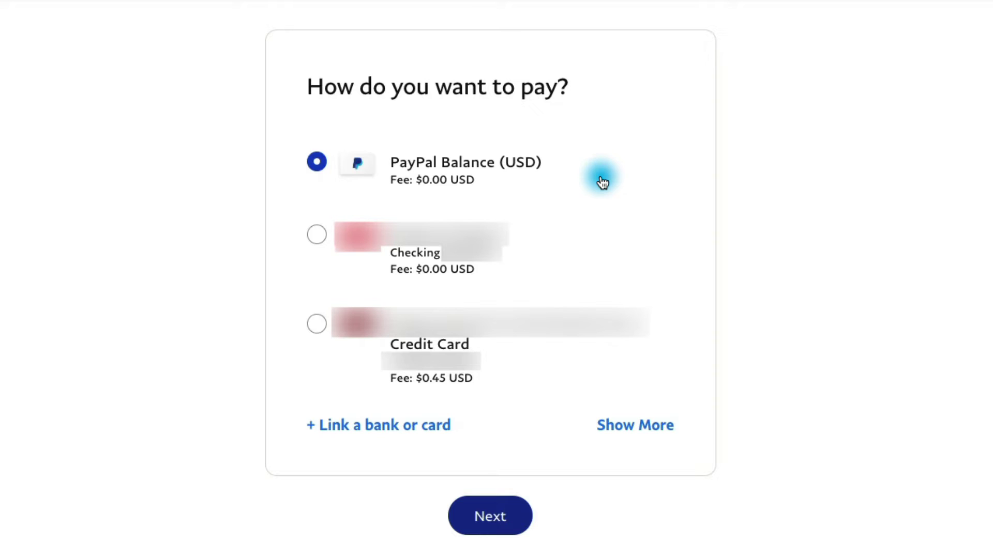
Step: Pay from PayPal Balance and send the $5.00 payment
click(490, 516)
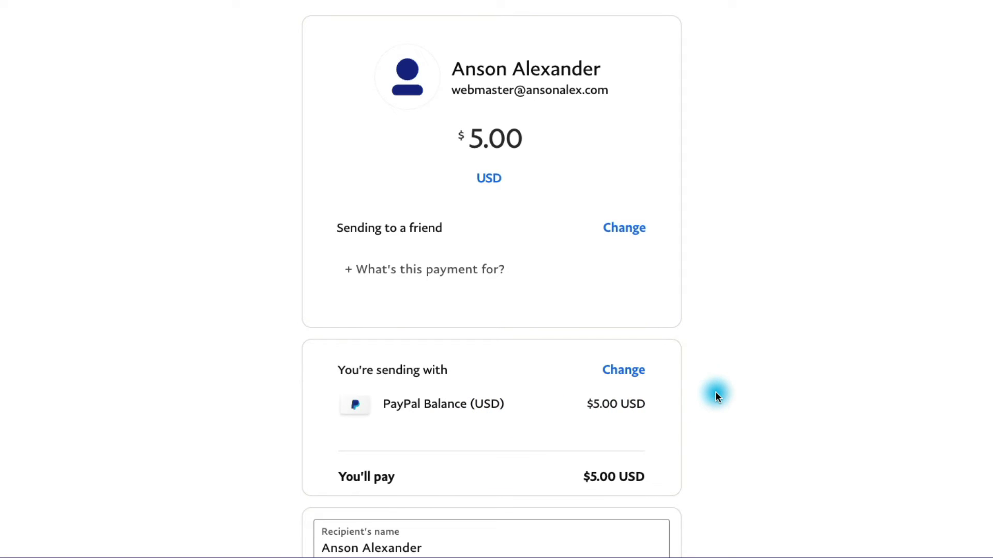
scroll(715, 392, down, 3)
scroll(715, 392, down, 3)
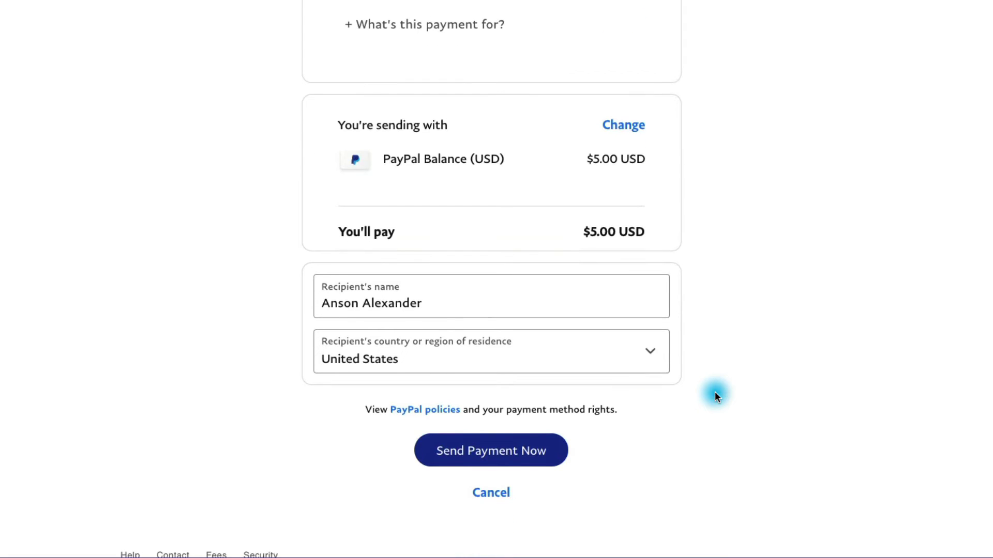
click(543, 453)
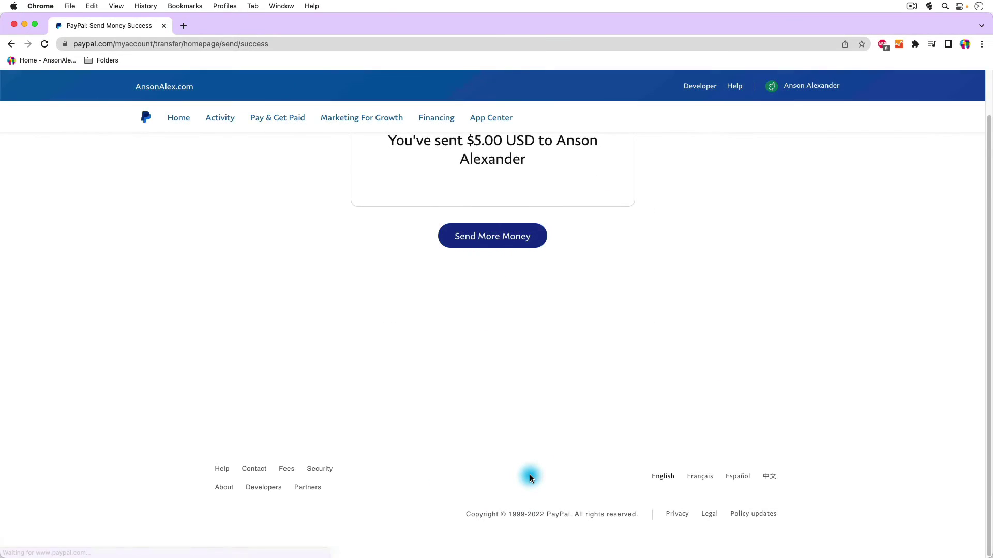
scroll(530, 475, up, 2)
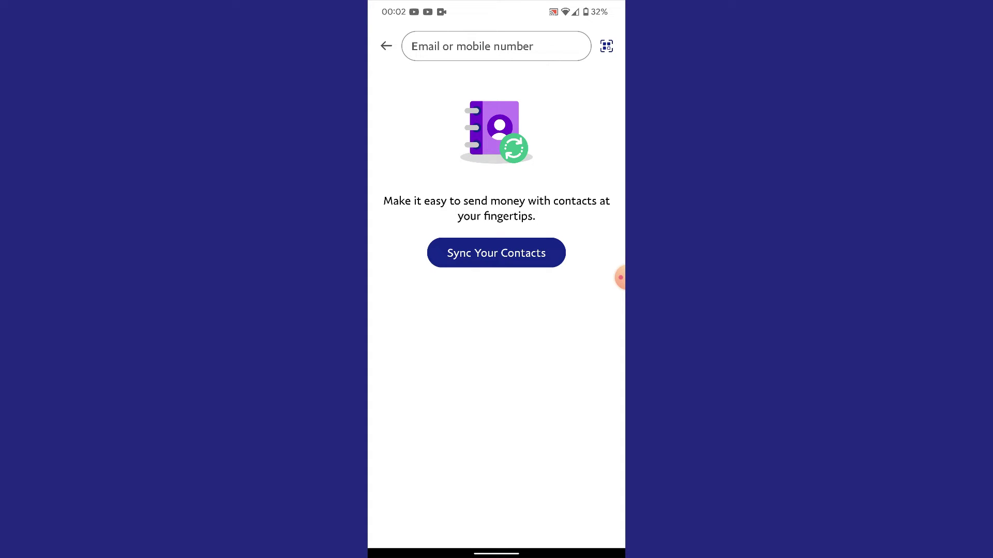
Step: In the mobile app, pick the recipient by email and add their first and last name, with United States as country
click(497, 45)
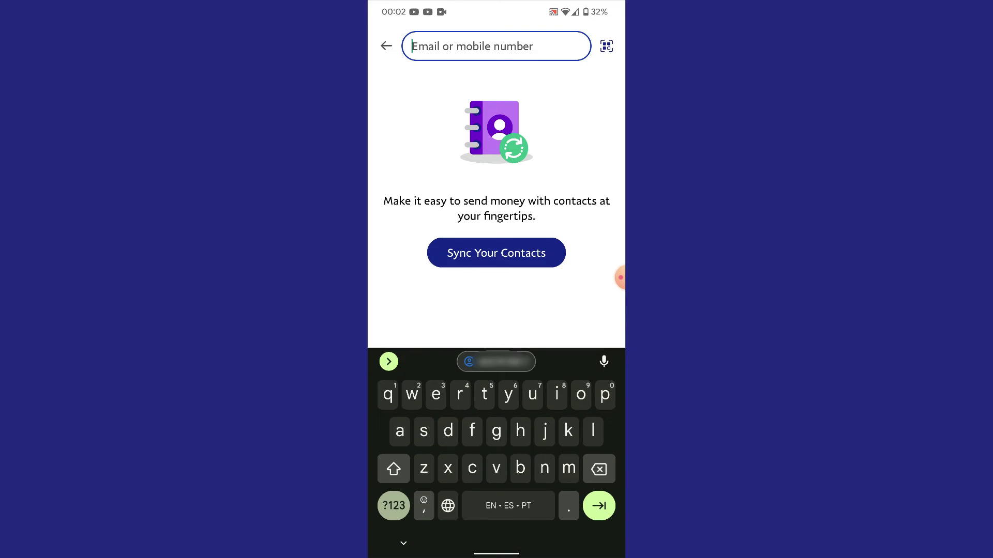
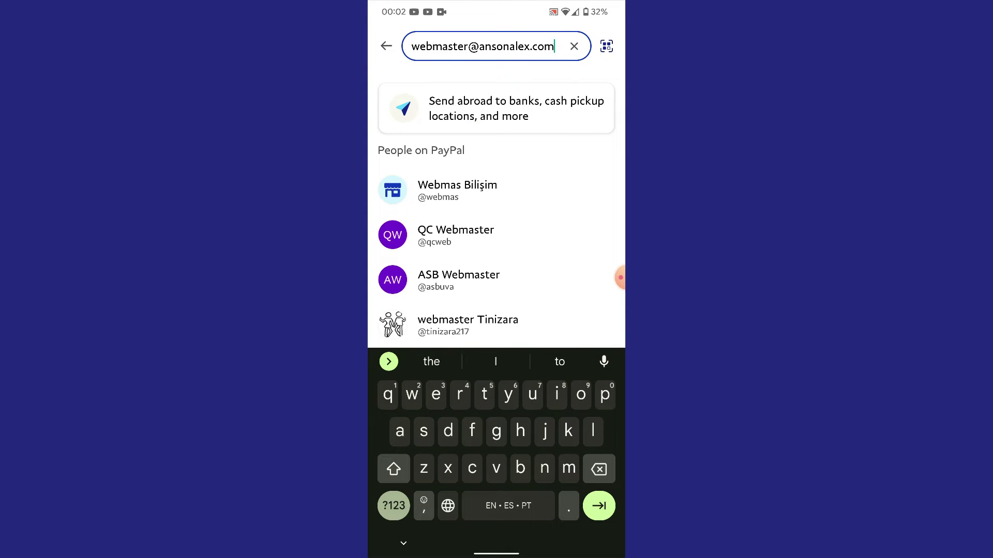
click(472, 168)
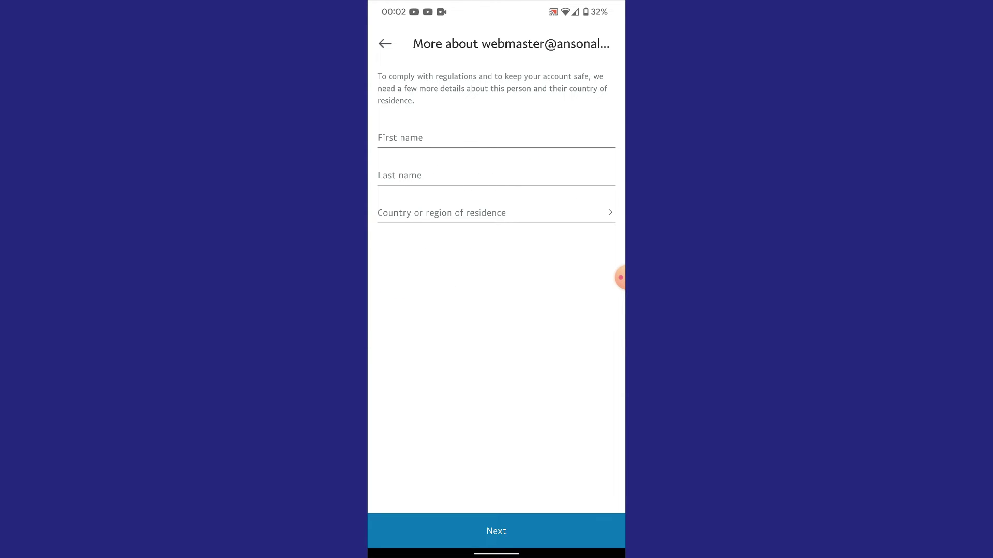
click(497, 138)
click(496, 362)
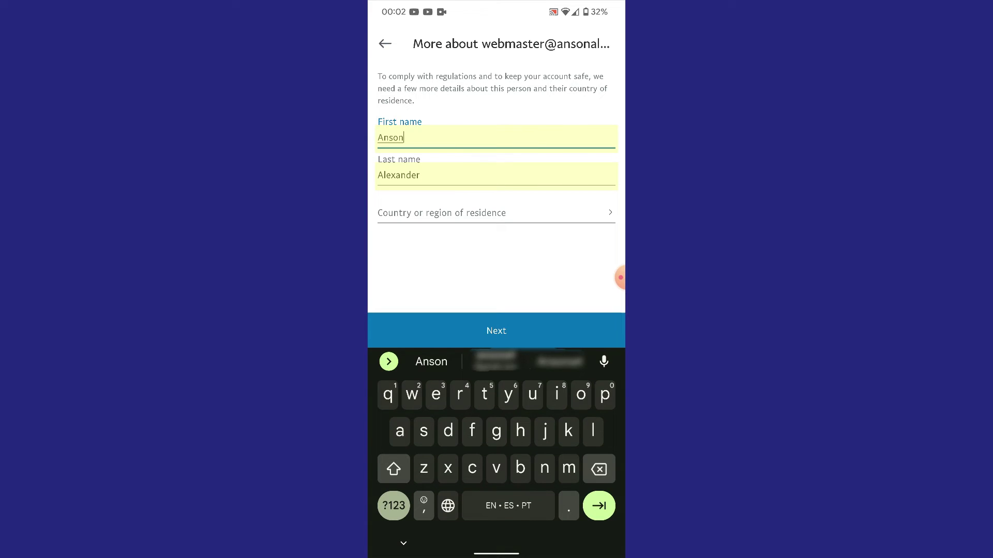
click(496, 212)
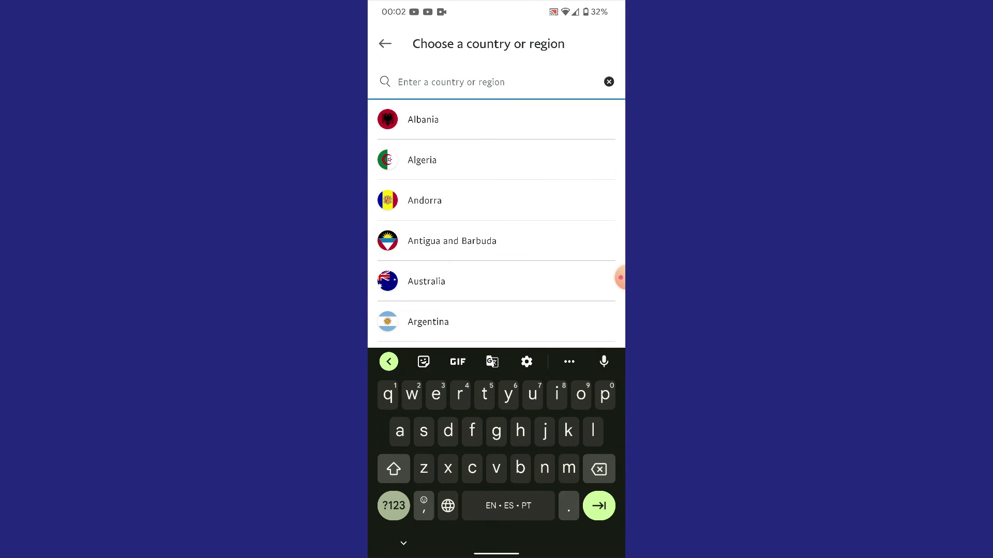
text(uni)
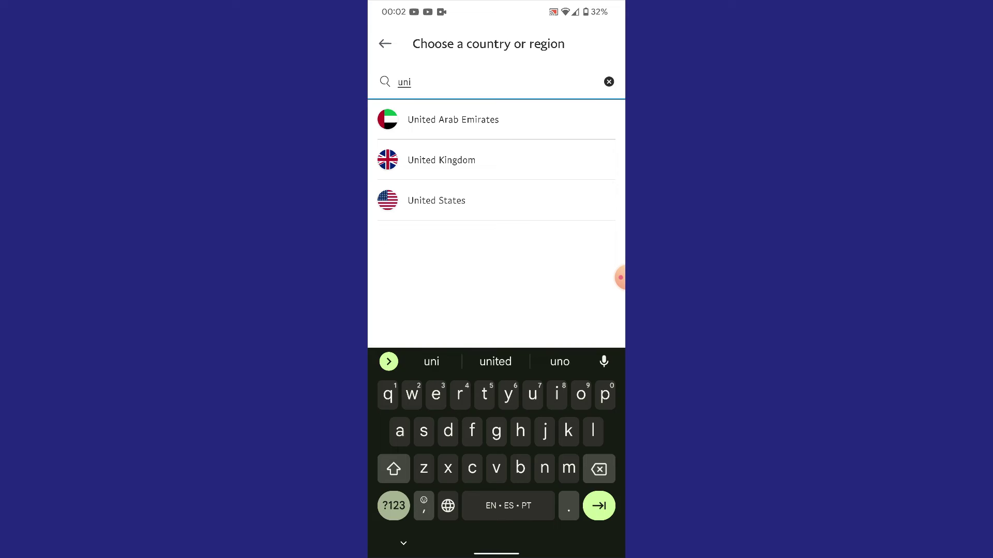
click(600, 505)
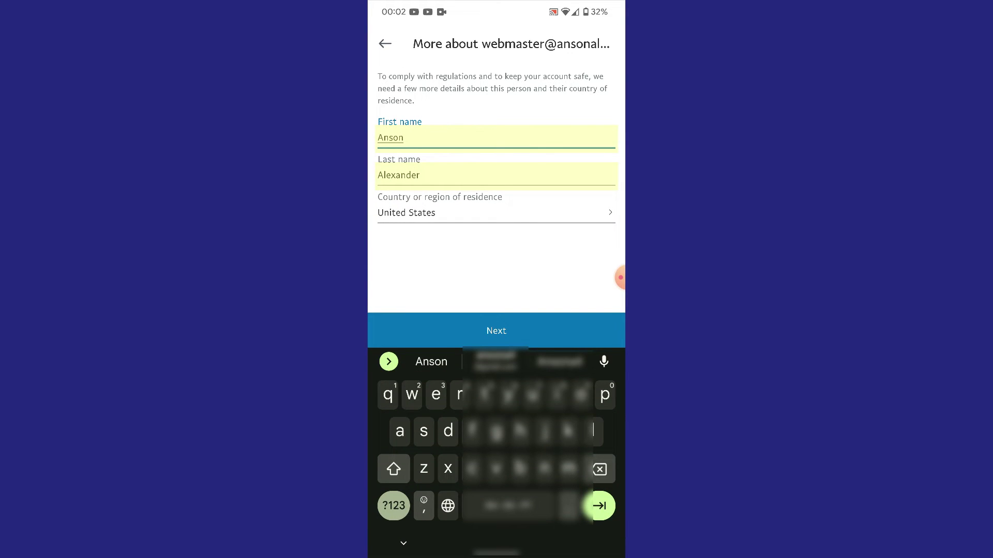
Step: In the app, enter a $1.00 amount and set the payment type to Friends and Family
click(497, 331)
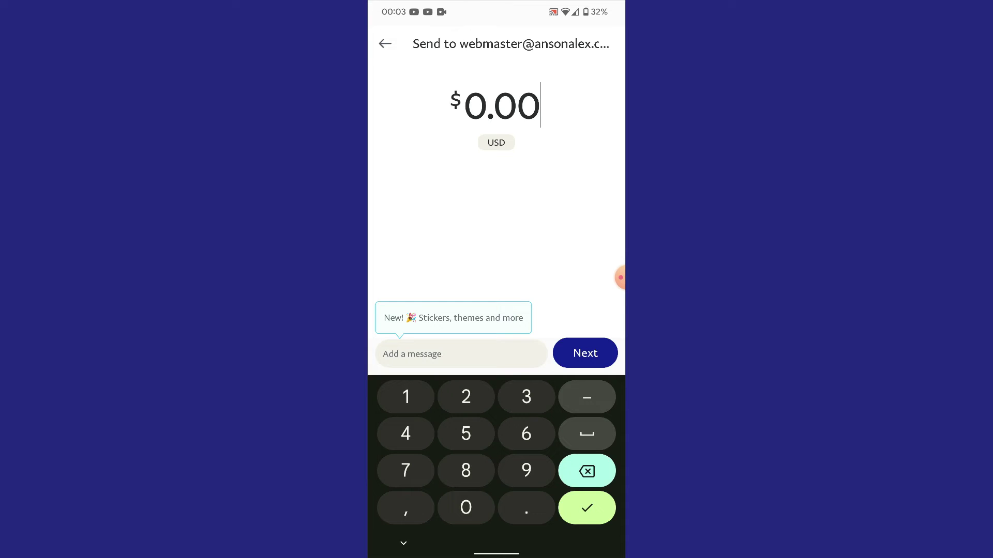
click(406, 398)
click(466, 508)
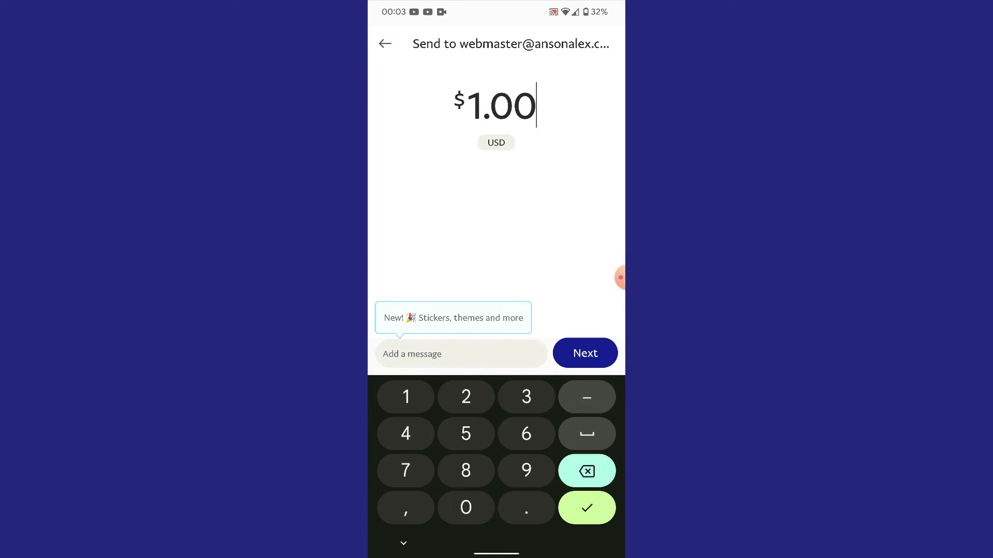
click(585, 352)
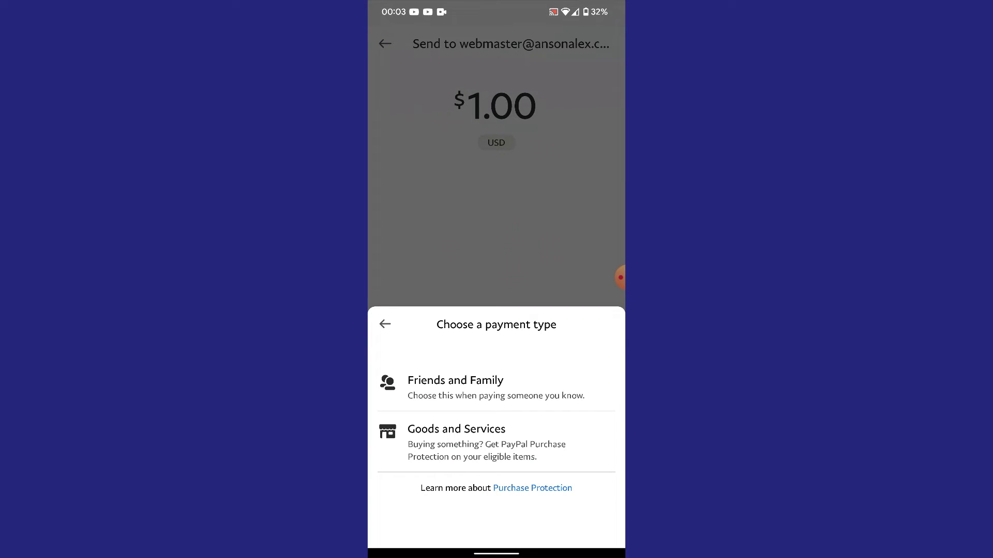
click(481, 387)
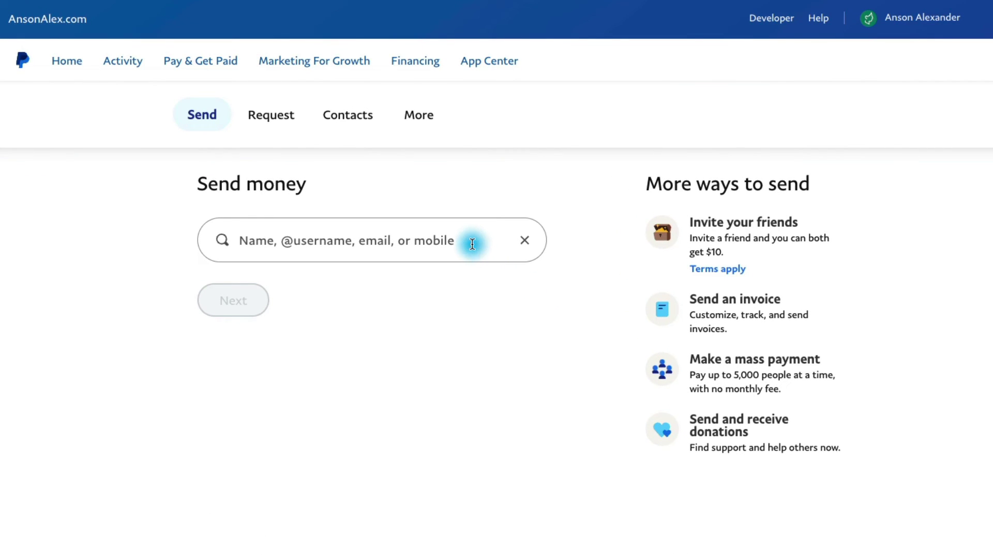
Step: On the website, start entering the same recipient's email in the Send money search field
click(471, 242)
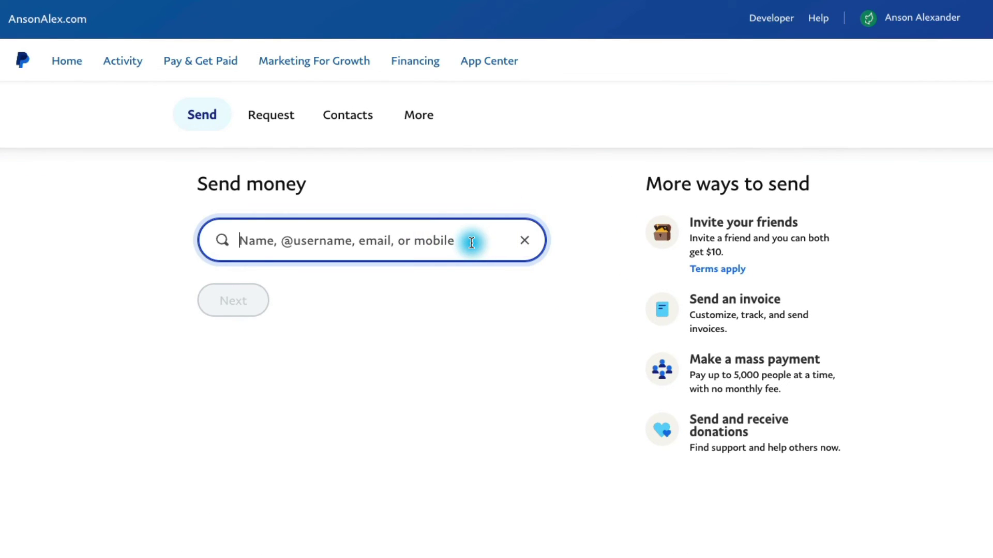
text(webm)
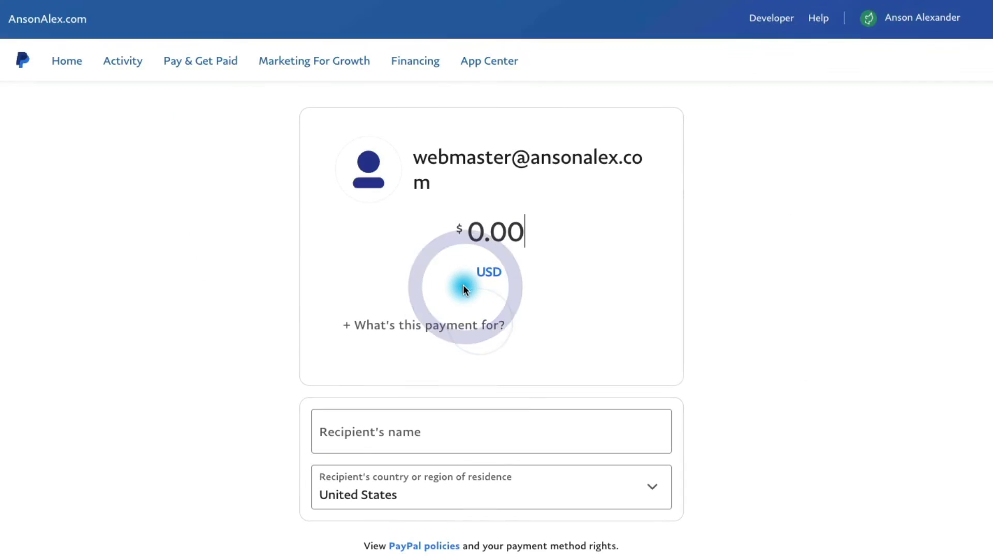
text(00)
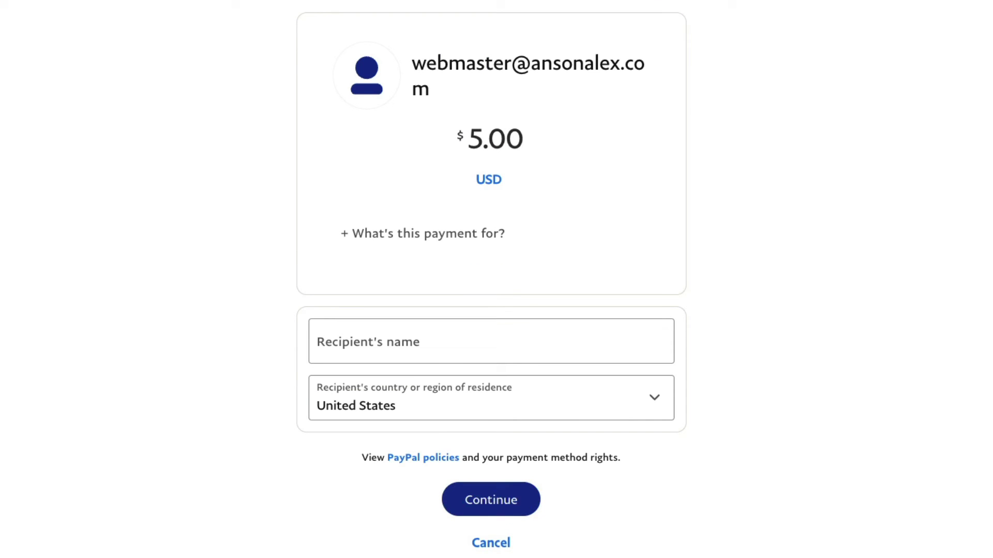